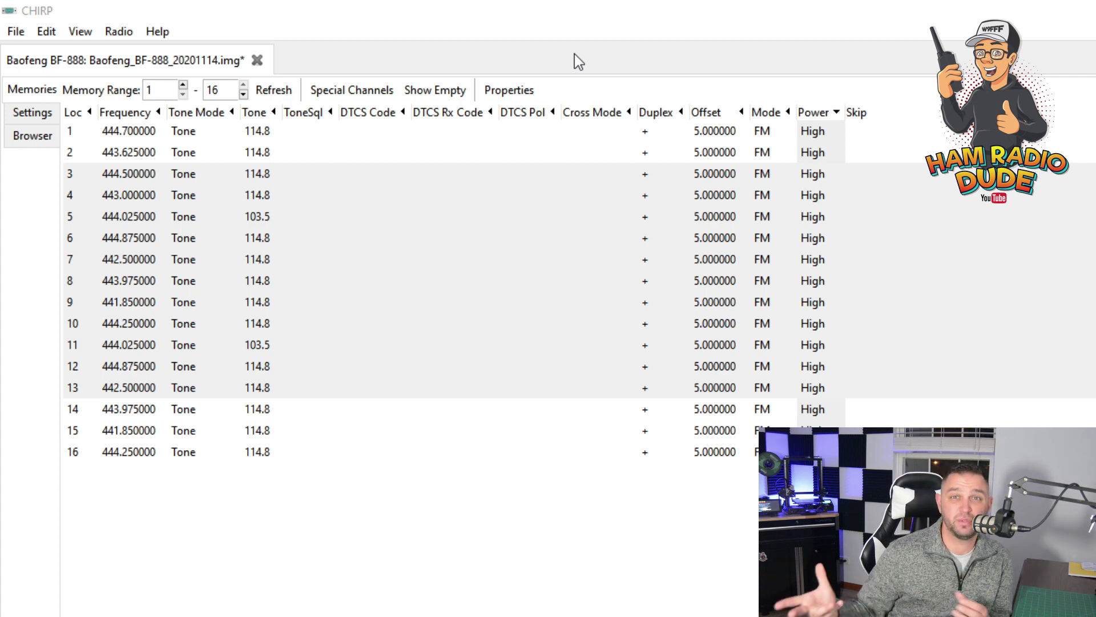
Step: Select all 16 memory channels in the BF-888 Memories table with Ctrl+A
{"action": "left_click", "coordinate": [634, 576]}
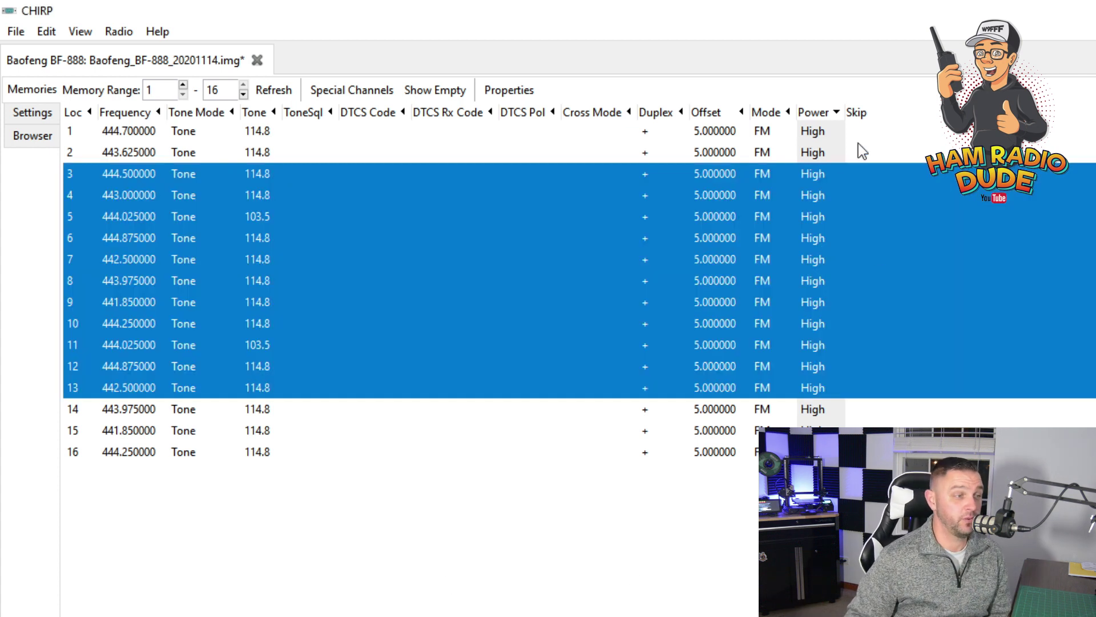
{"action": "left_click", "coordinate": [817, 180]}
{"action": "left_click", "coordinate": [826, 135]}
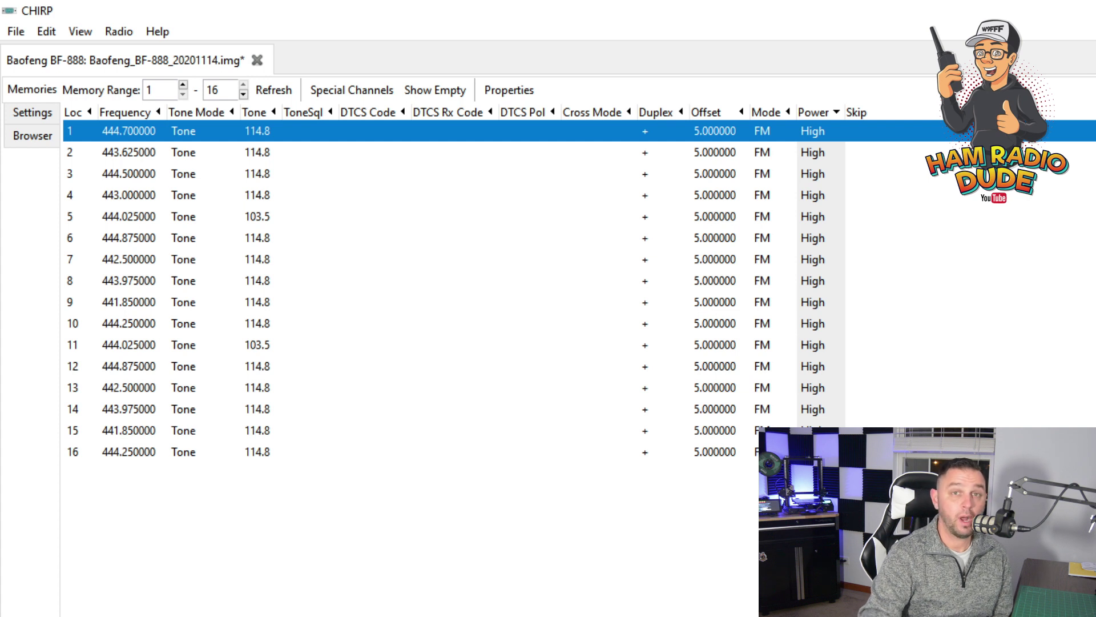
{"action": "key", "text": "ctrl+a"}
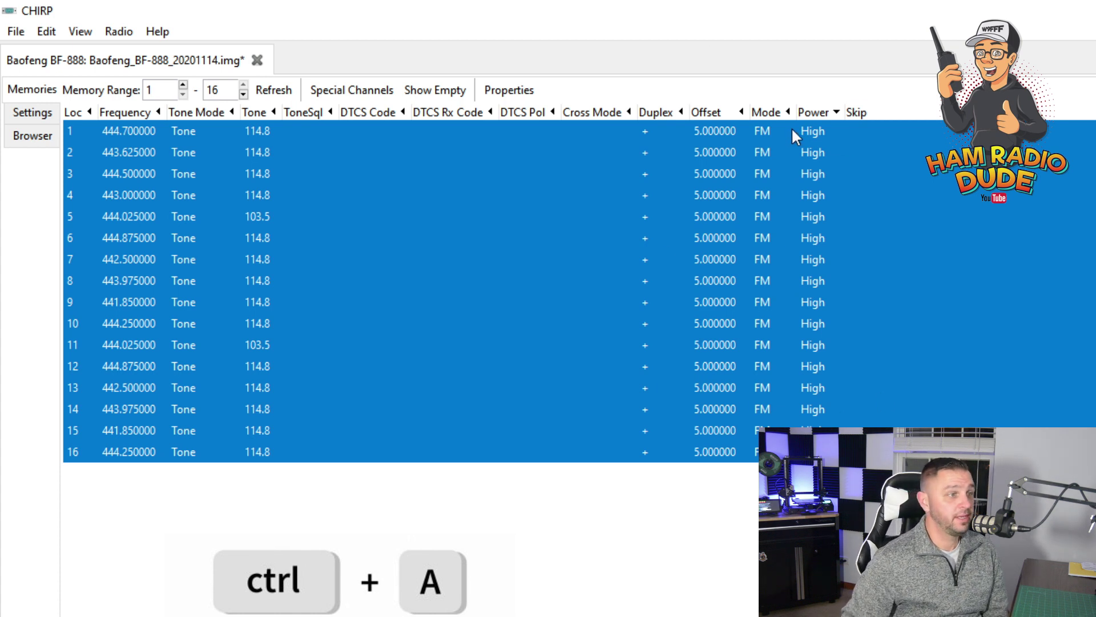
Step: Set the power level of all 16 selected channels to Low in Memory Properties
{"action": "left_click", "coordinate": [516, 91]}
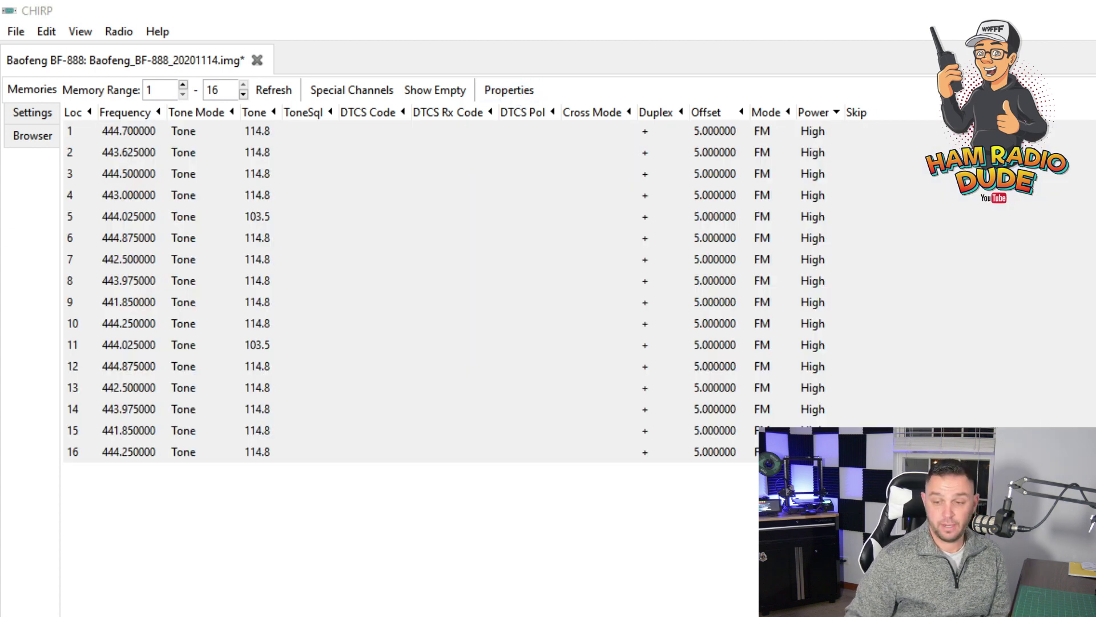
{"action": "left_click_drag", "start_coordinate": [174, 189], "coordinate": [170, 153]}
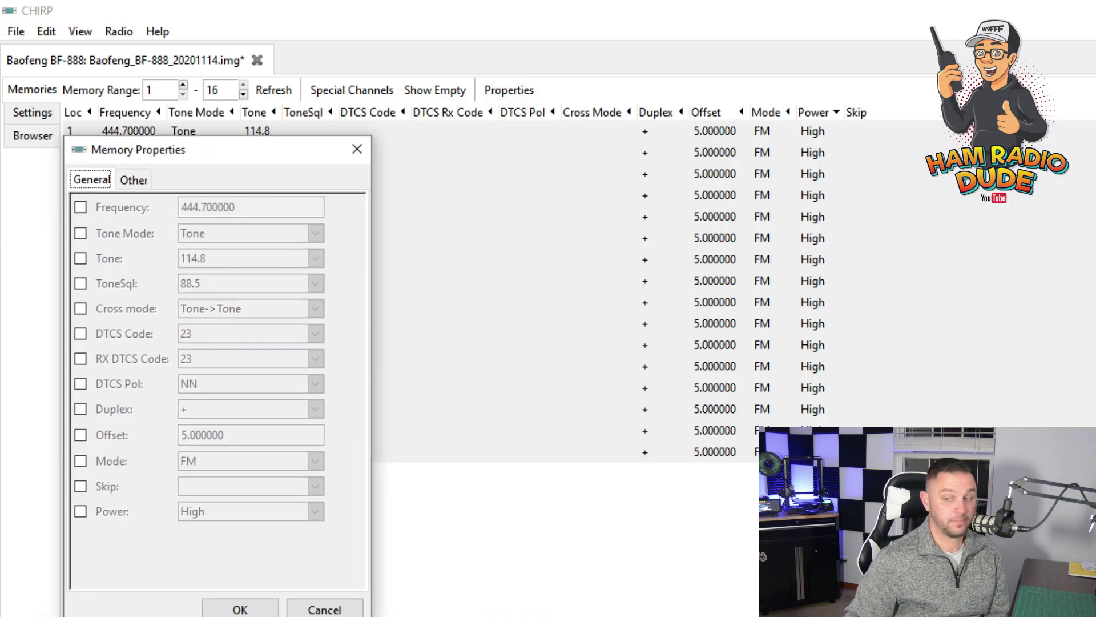
{"action": "left_click_drag", "start_coordinate": [276, 151], "coordinate": [239, 56]}
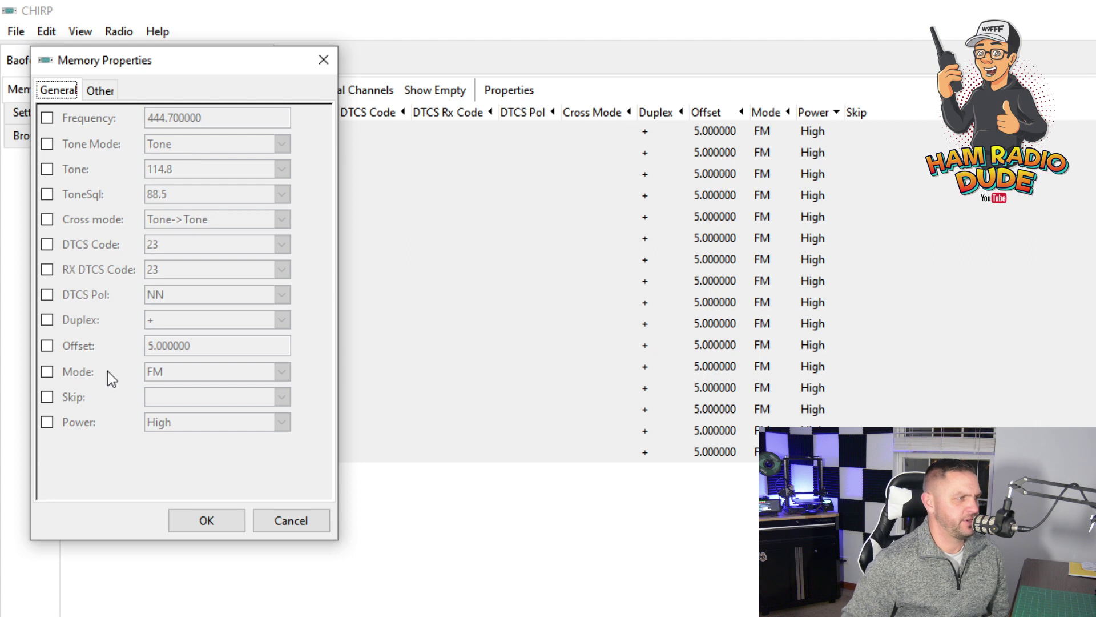
{"action": "left_click", "coordinate": [48, 422]}
{"action": "left_click", "coordinate": [249, 423]}
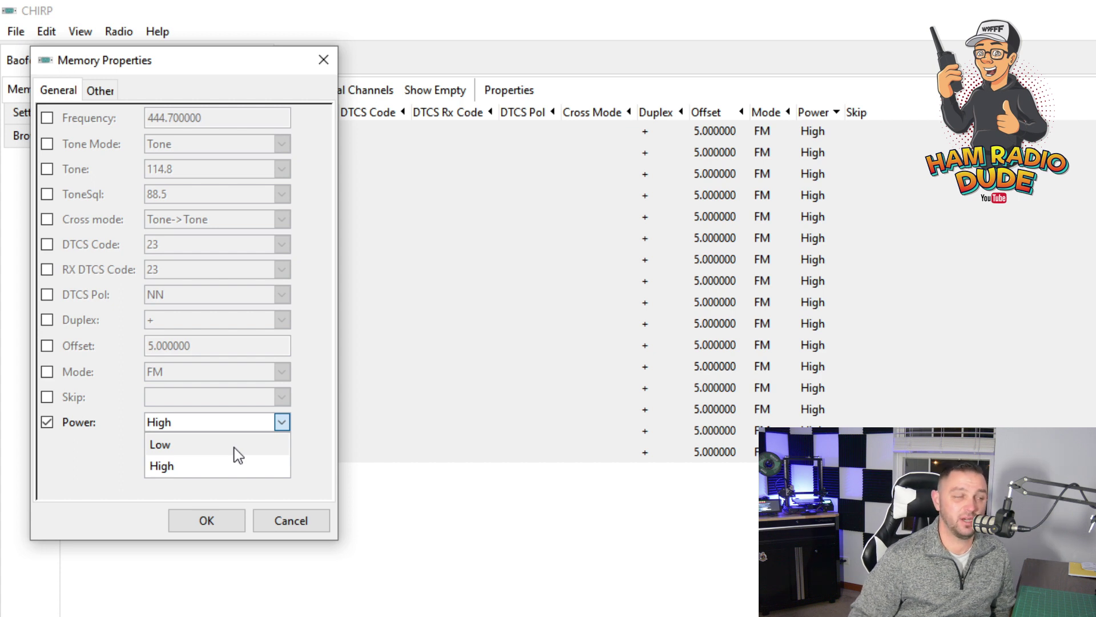
{"action": "left_click", "coordinate": [234, 446]}
{"action": "left_click", "coordinate": [205, 519]}
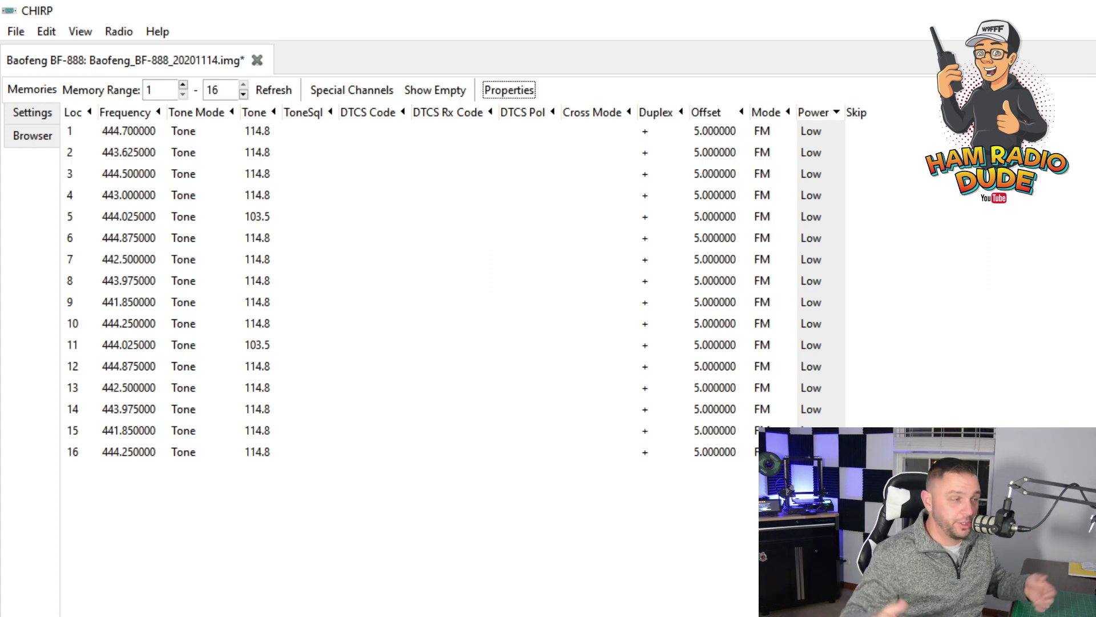
{"action": "left_click", "coordinate": [809, 283]}
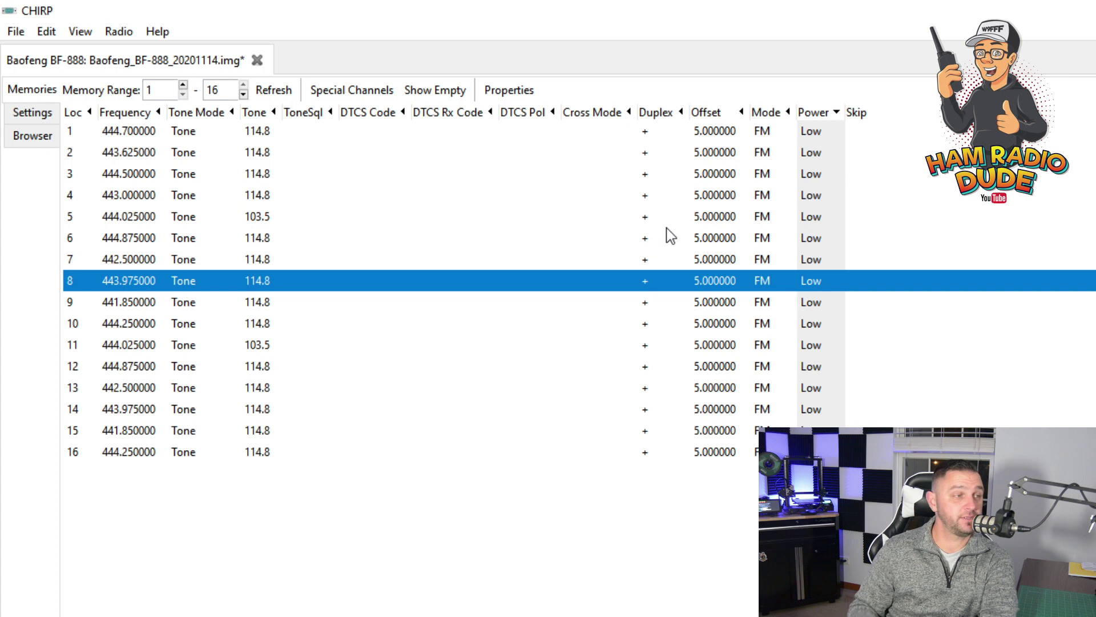
Step: Select channels 2, 4, 8, 11 and 13 together and set their power back to High
{"action": "left_click", "coordinate": [797, 195], "text": "ctrl"}
{"action": "left_click", "coordinate": [797, 388], "text": "ctrl"}
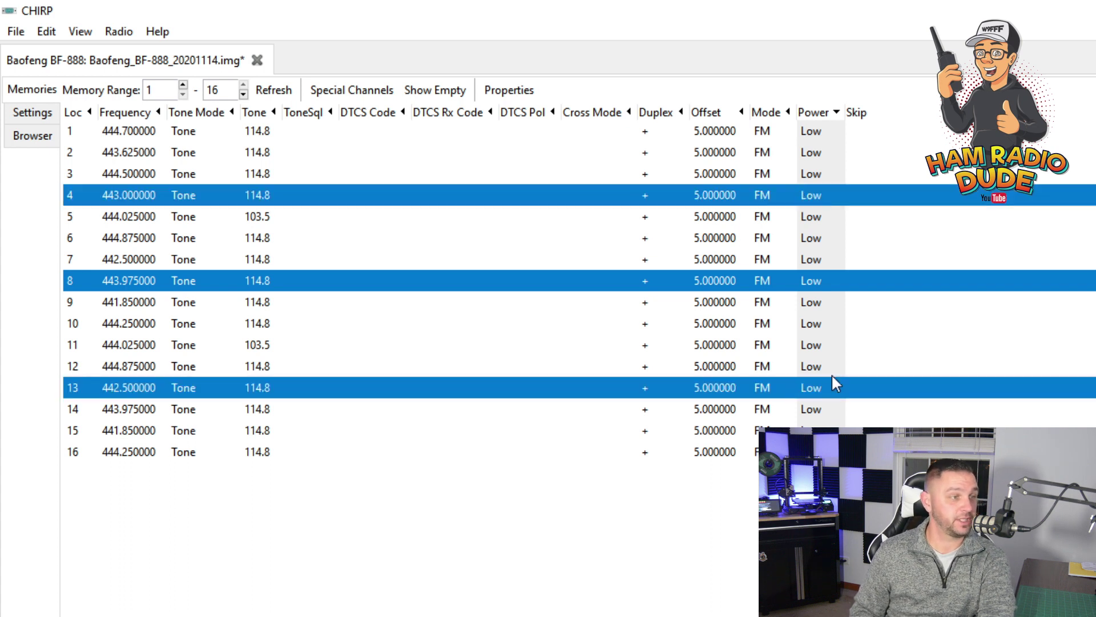
{"action": "left_click", "coordinate": [809, 344], "text": "ctrl"}
{"action": "left_click", "coordinate": [808, 152], "text": "ctrl"}
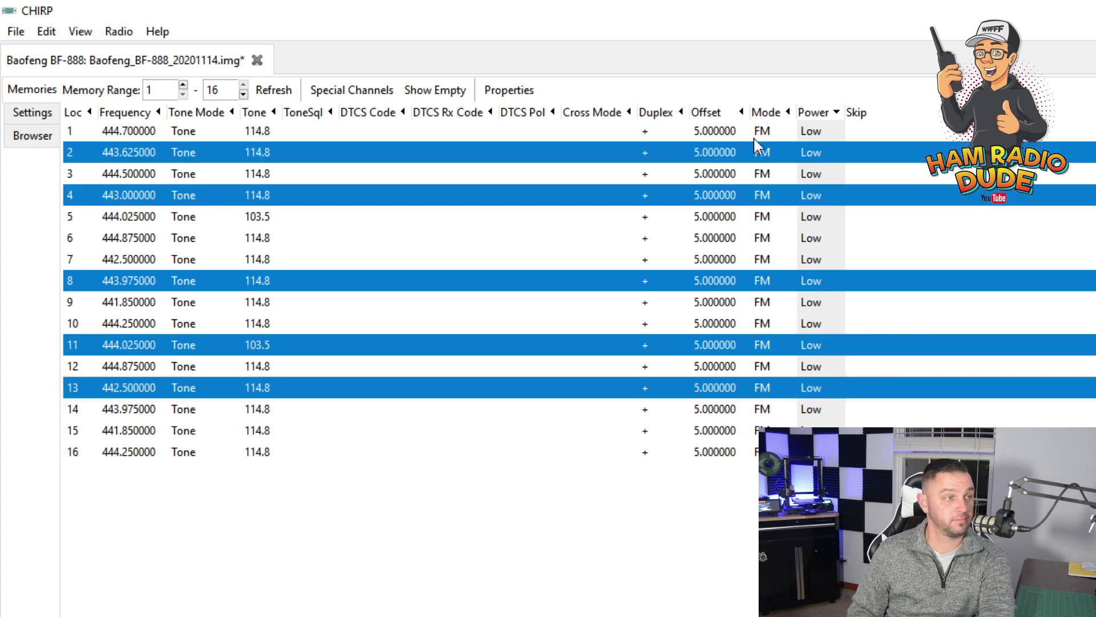
{"action": "left_click", "coordinate": [516, 87]}
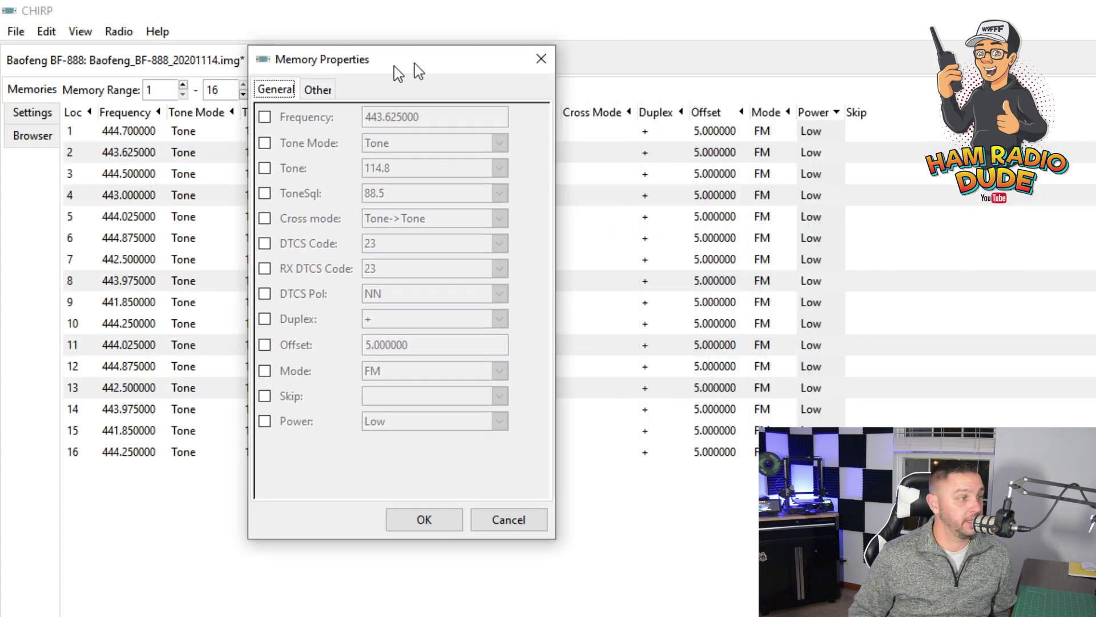
{"action": "left_click_drag", "start_coordinate": [414, 64], "coordinate": [283, 54]}
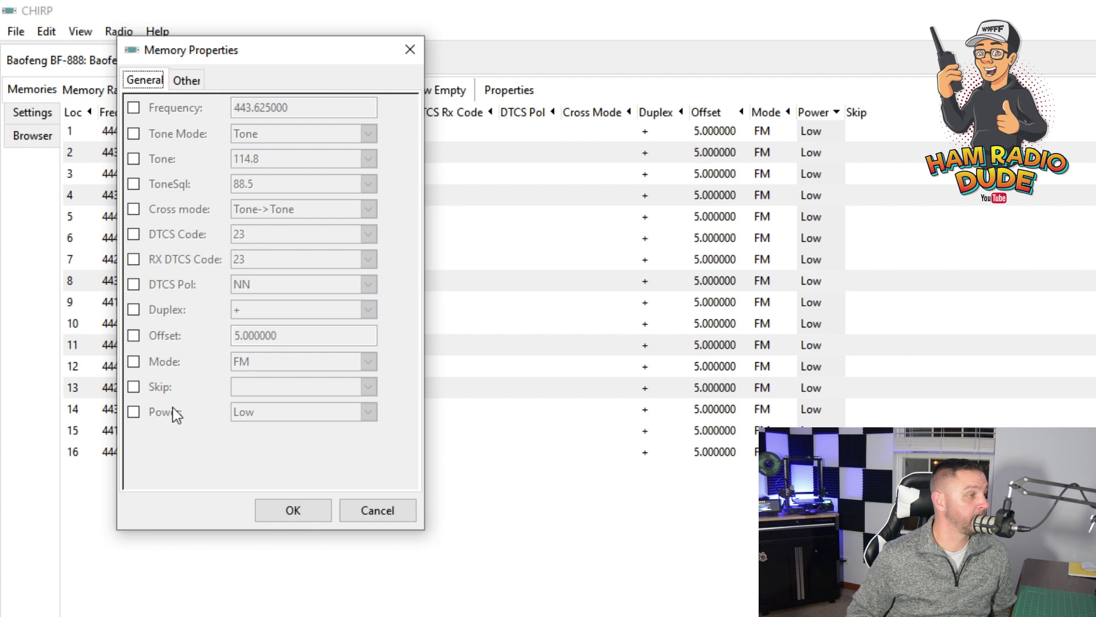
{"action": "left_click", "coordinate": [149, 412]}
{"action": "left_click", "coordinate": [242, 412]}
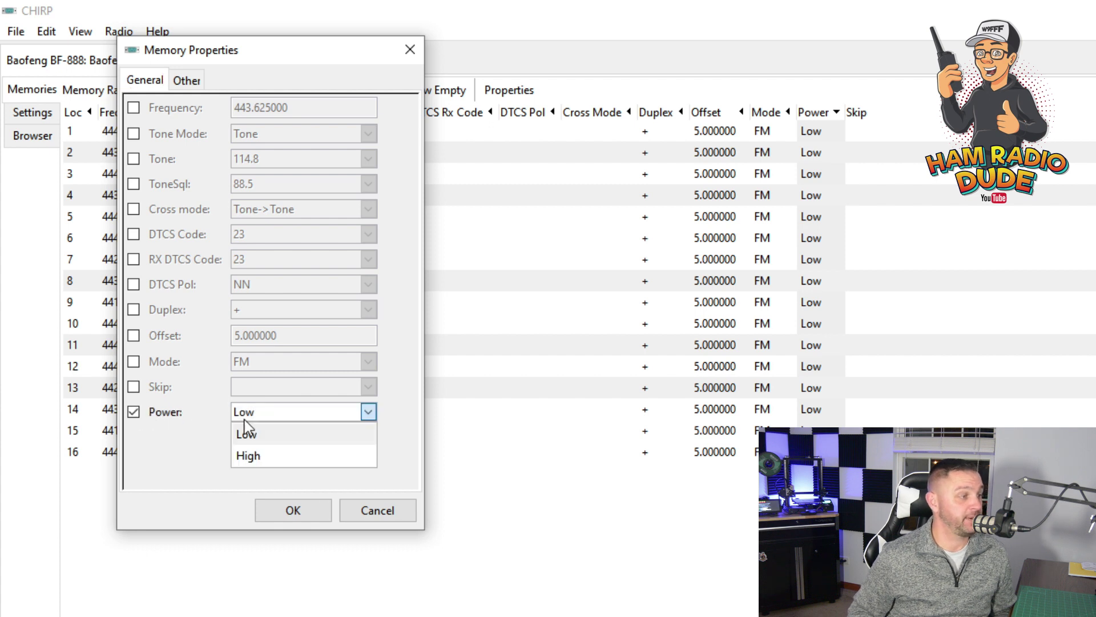
{"action": "left_click", "coordinate": [254, 452]}
{"action": "left_click", "coordinate": [297, 514]}
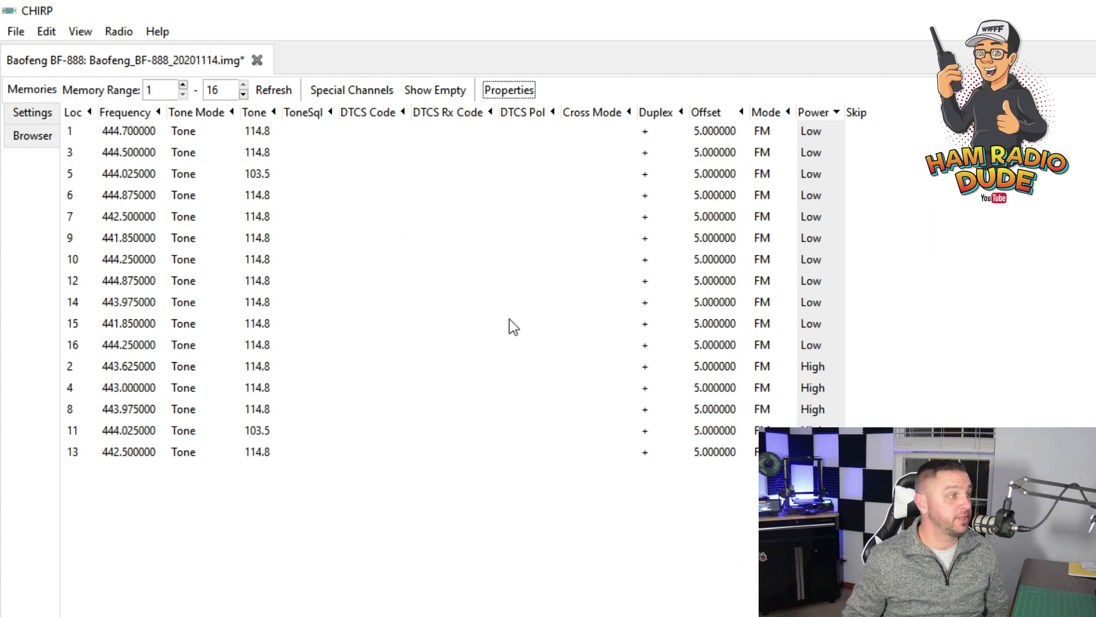
Step: Select channels 1, 2, 7, 10 and 15 in the memory table
{"action": "left_click", "coordinate": [188, 136]}
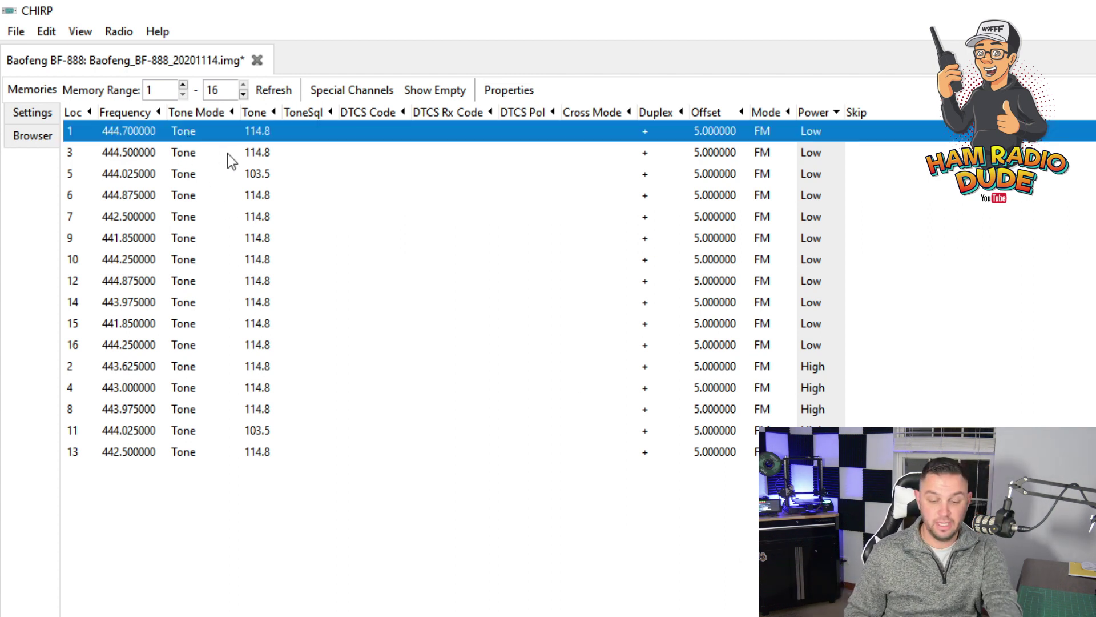
{"action": "left_click", "coordinate": [188, 216], "text": "ctrl"}
{"action": "left_click", "coordinate": [187, 260], "text": "ctrl"}
{"action": "left_click", "coordinate": [179, 323], "text": "ctrl"}
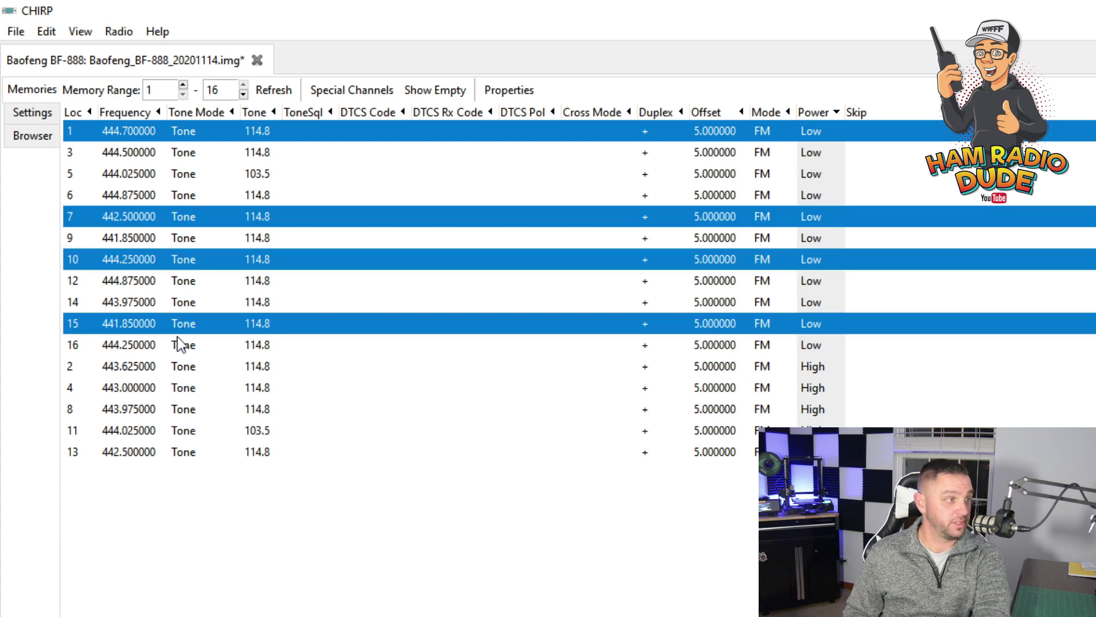
{"action": "left_click", "coordinate": [190, 366], "text": "ctrl"}
{"action": "right_click", "coordinate": [190, 366]}
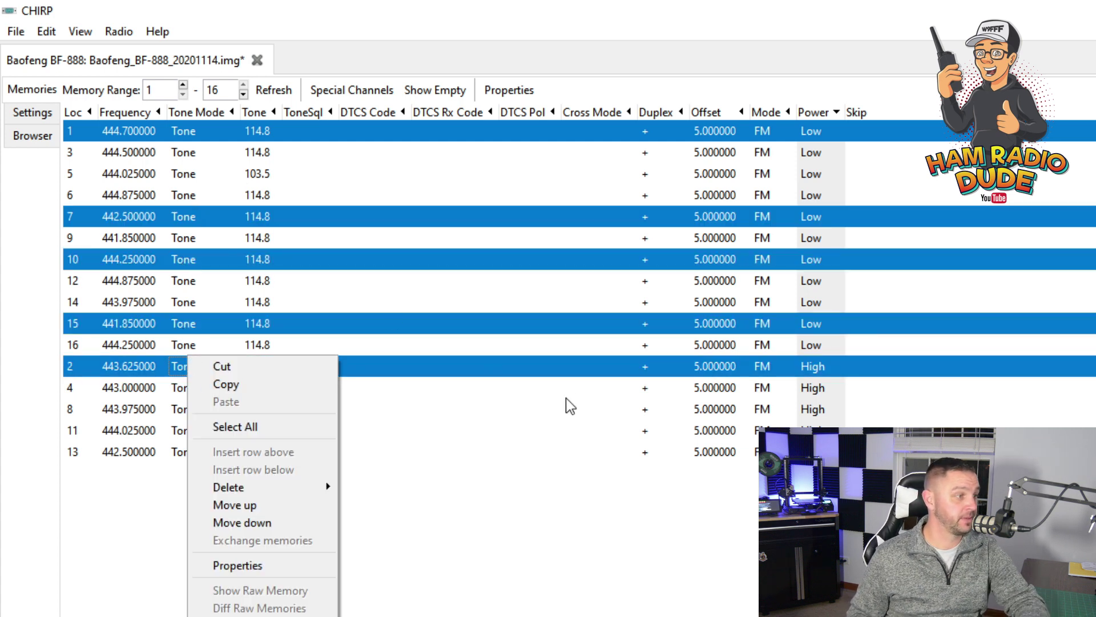
{"action": "left_click", "coordinate": [501, 8]}
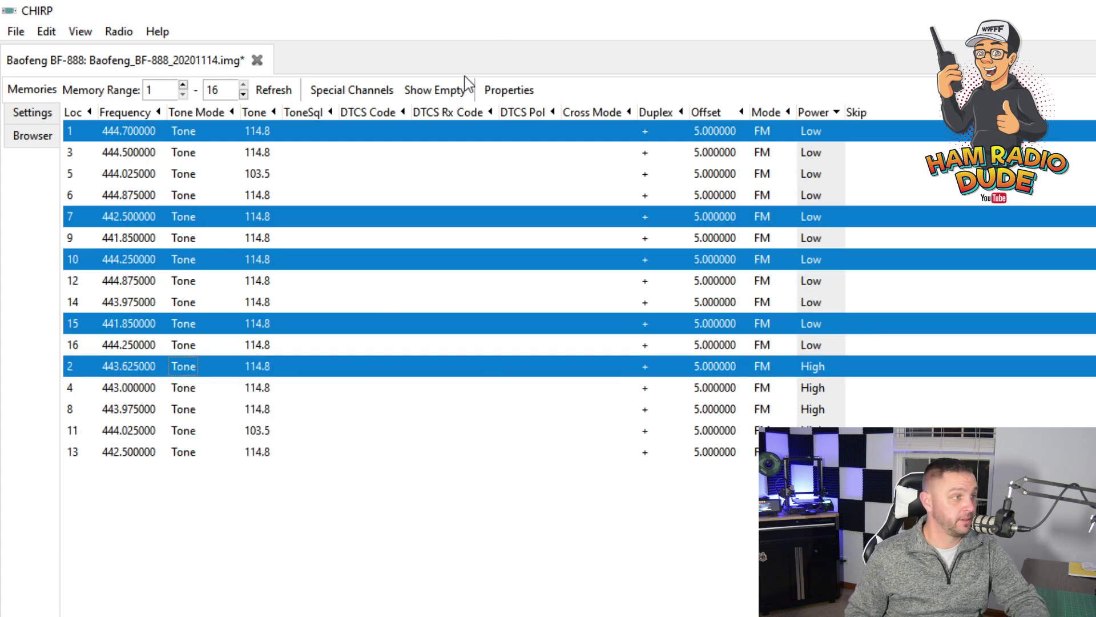
Step: Change the tone mode of the five selected channels to TSQL
{"action": "left_click", "coordinate": [510, 92]}
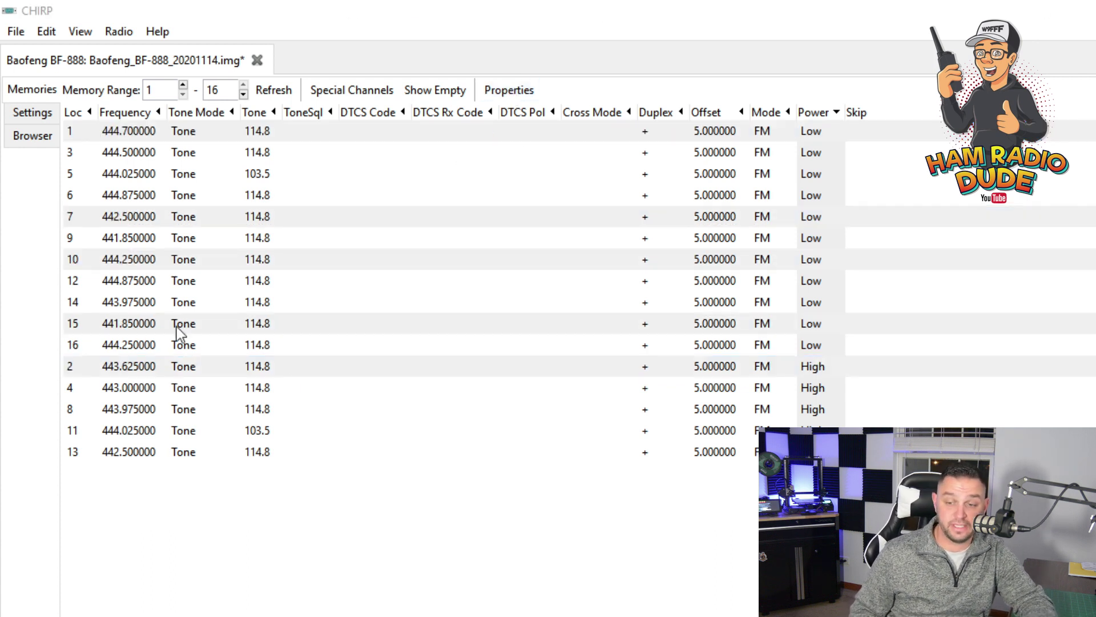
{"action": "left_click_drag", "start_coordinate": [443, 59], "coordinate": [359, 43]}
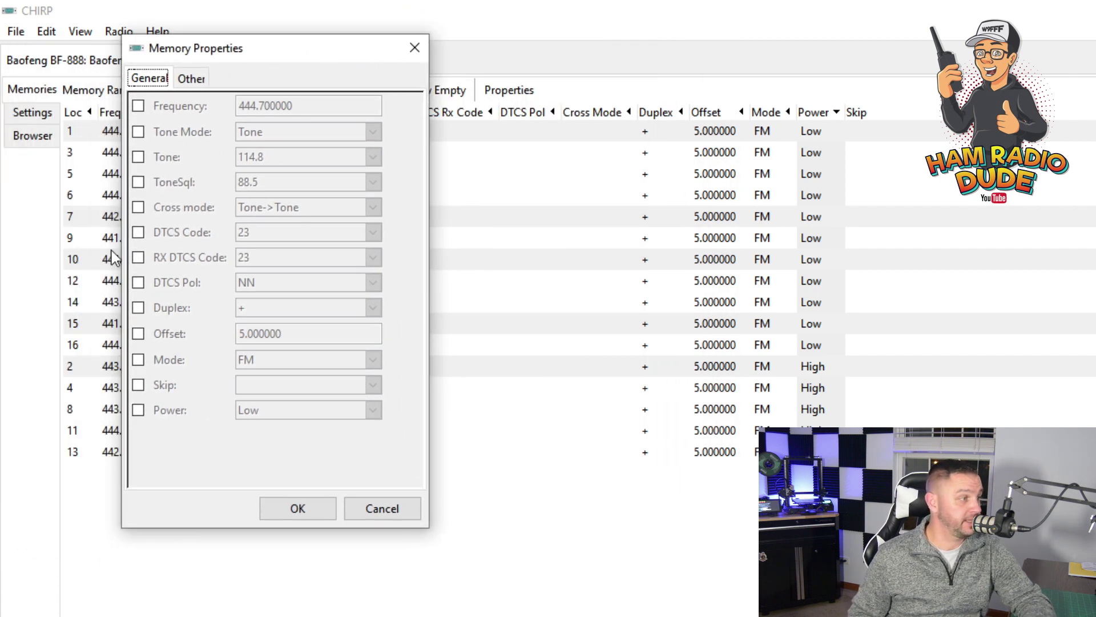
{"action": "left_click", "coordinate": [139, 133]}
{"action": "left_click", "coordinate": [264, 137]}
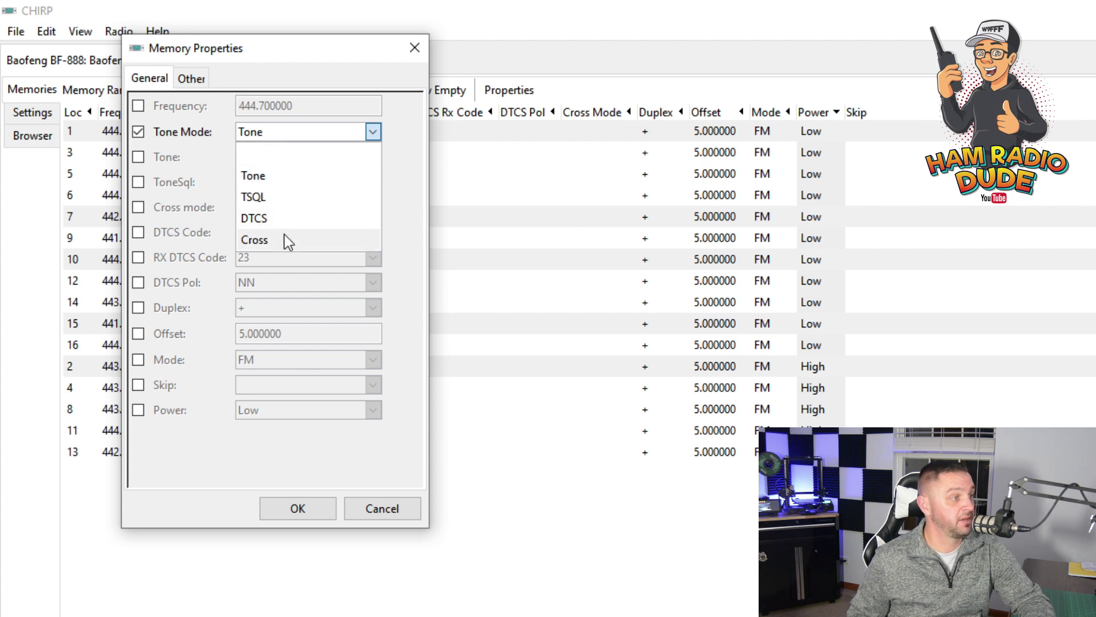
{"action": "left_click", "coordinate": [278, 203]}
{"action": "left_click", "coordinate": [308, 511]}
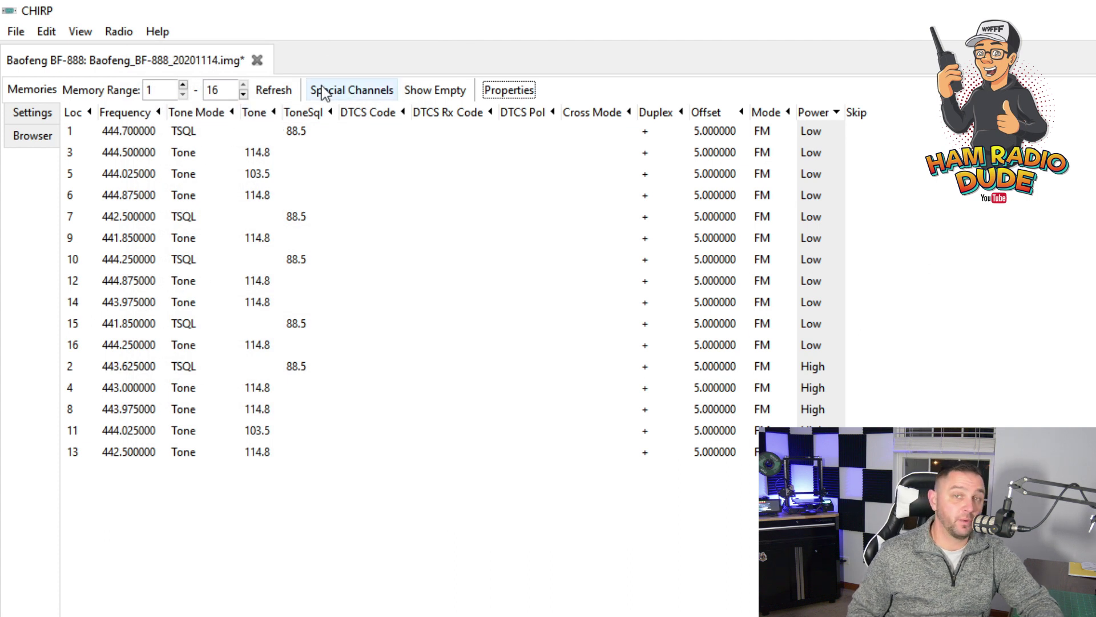
Step: Select all 16 channels and set their tone mode to plain Tone
{"action": "left_click", "coordinate": [204, 406]}
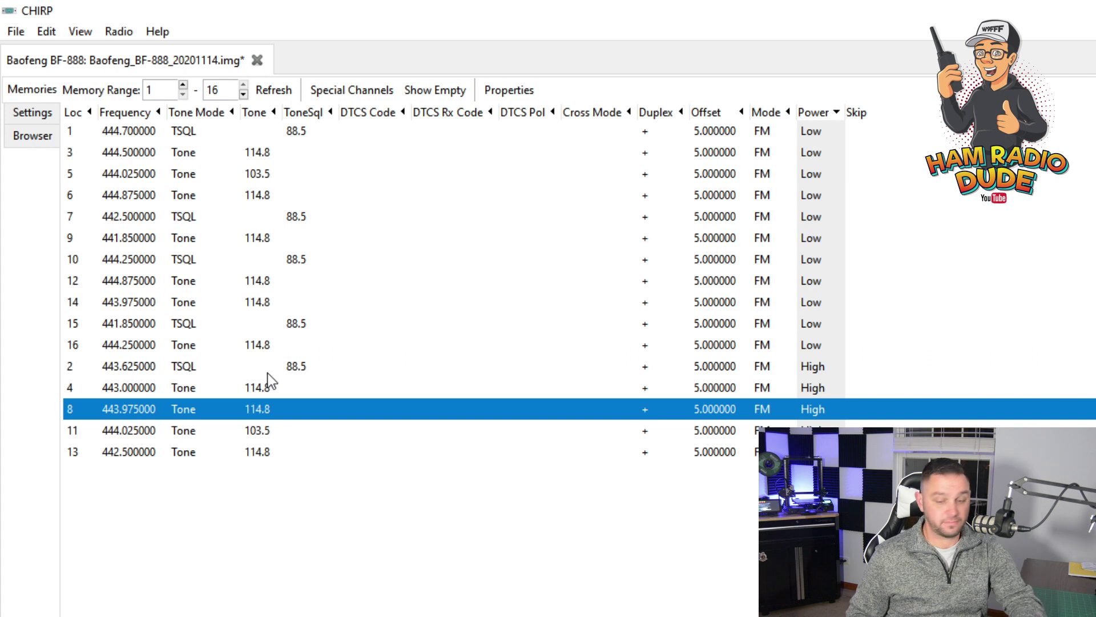
{"action": "key", "text": "ctrl+a"}
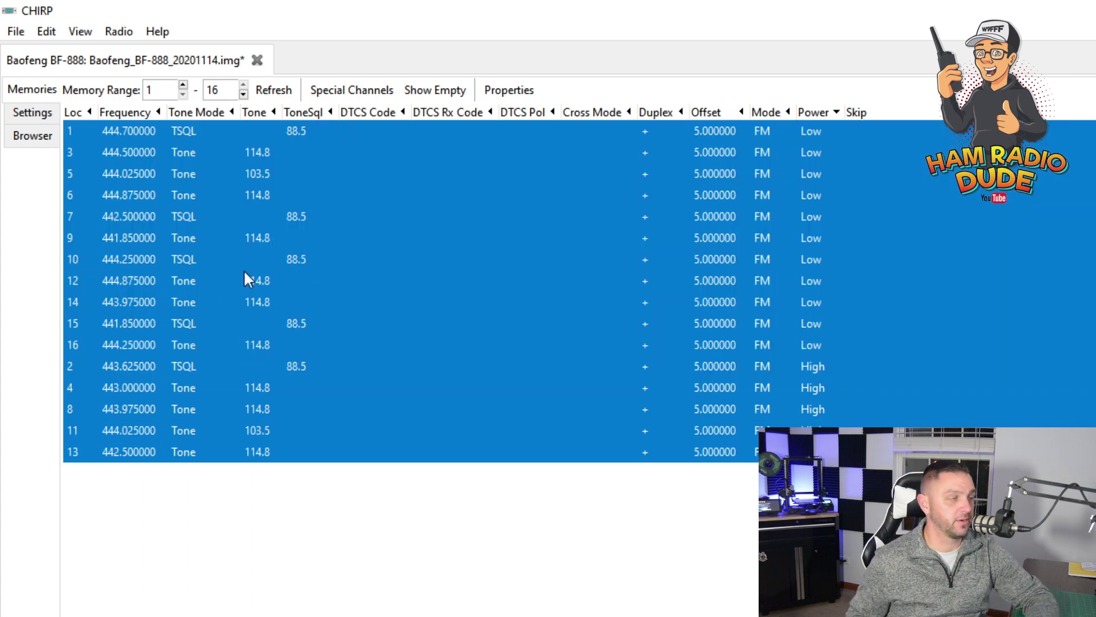
{"action": "left_click", "coordinate": [519, 91]}
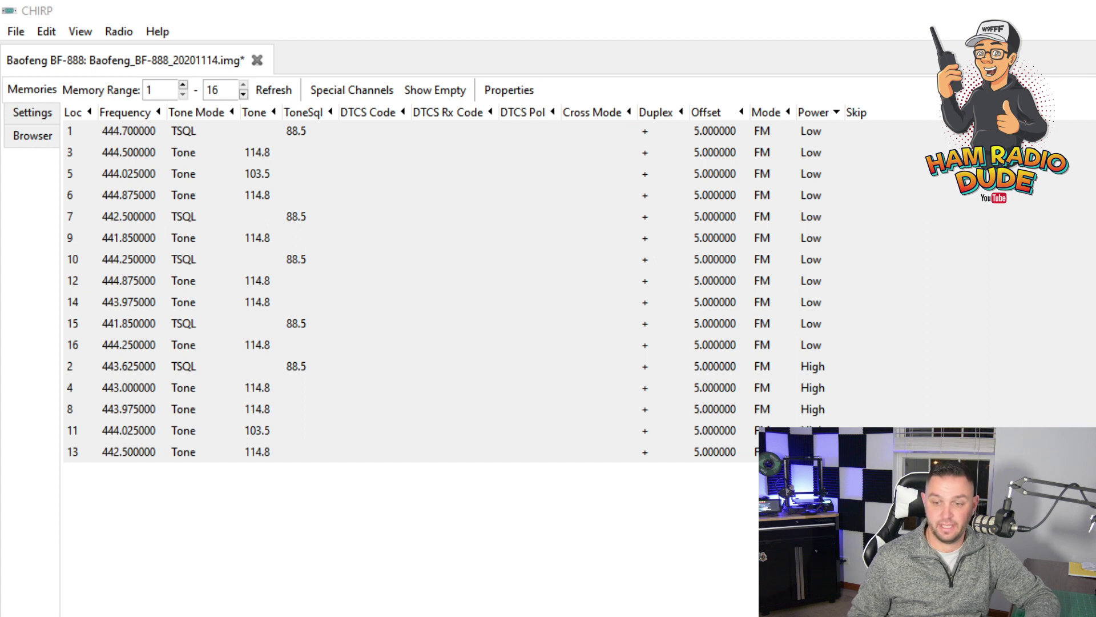
{"action": "left_click_drag", "start_coordinate": [543, 166], "coordinate": [103, 79]}
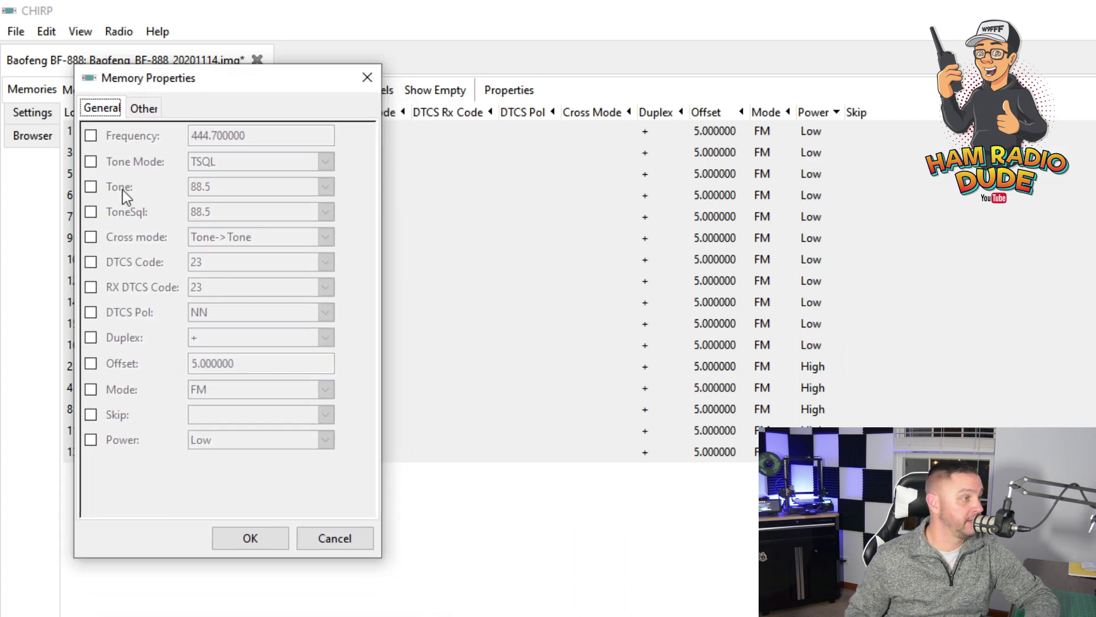
{"action": "left_click", "coordinate": [91, 161]}
{"action": "left_click", "coordinate": [241, 159]}
{"action": "left_click", "coordinate": [245, 204]}
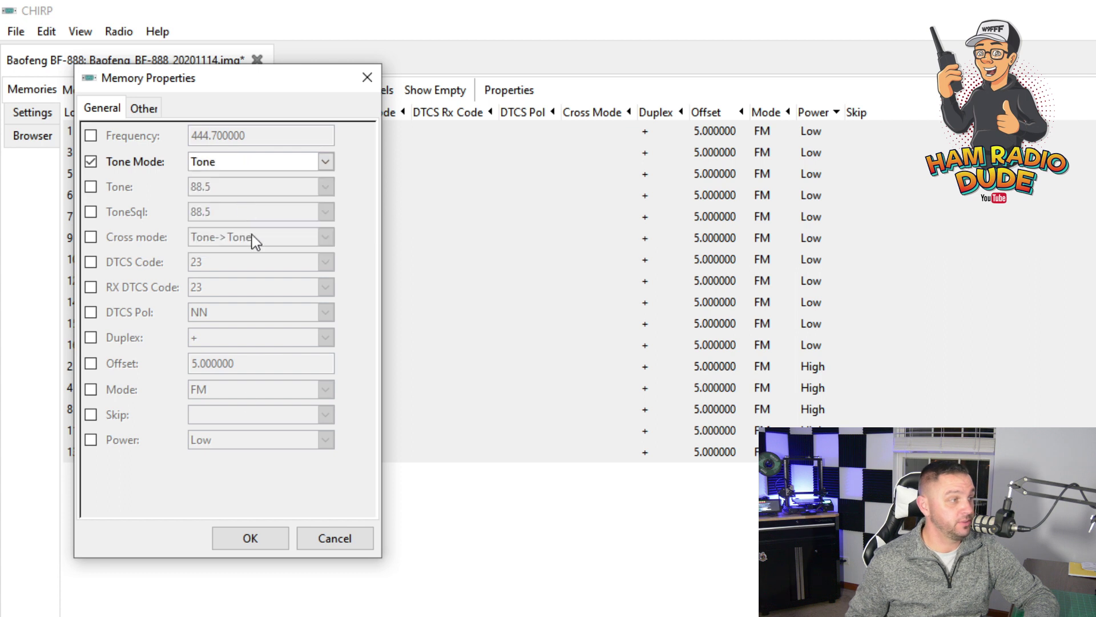
{"action": "left_click", "coordinate": [251, 539]}
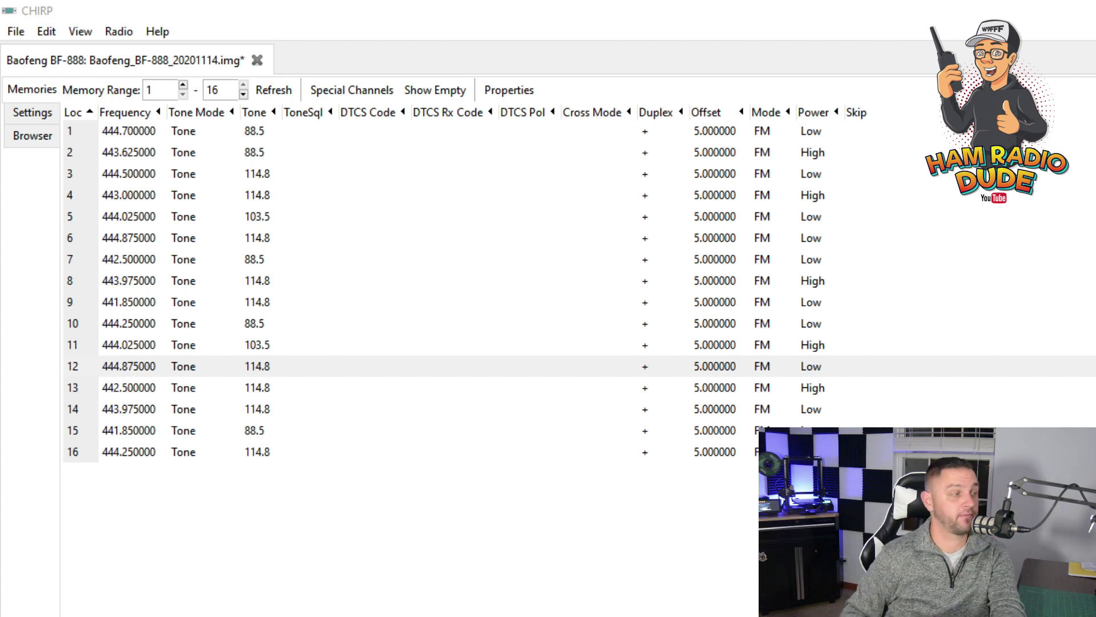
Step: Set channels 8 through 12 to High power, then sort the list by the Power column
{"action": "left_click", "coordinate": [133, 284]}
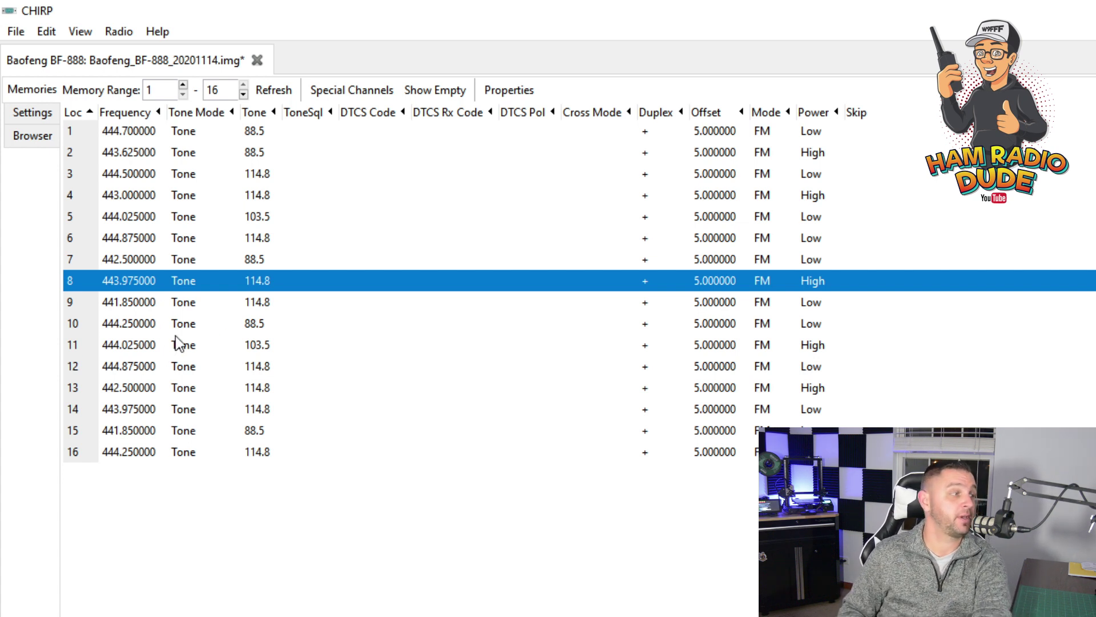
{"action": "left_click", "coordinate": [133, 370], "text": "shift"}
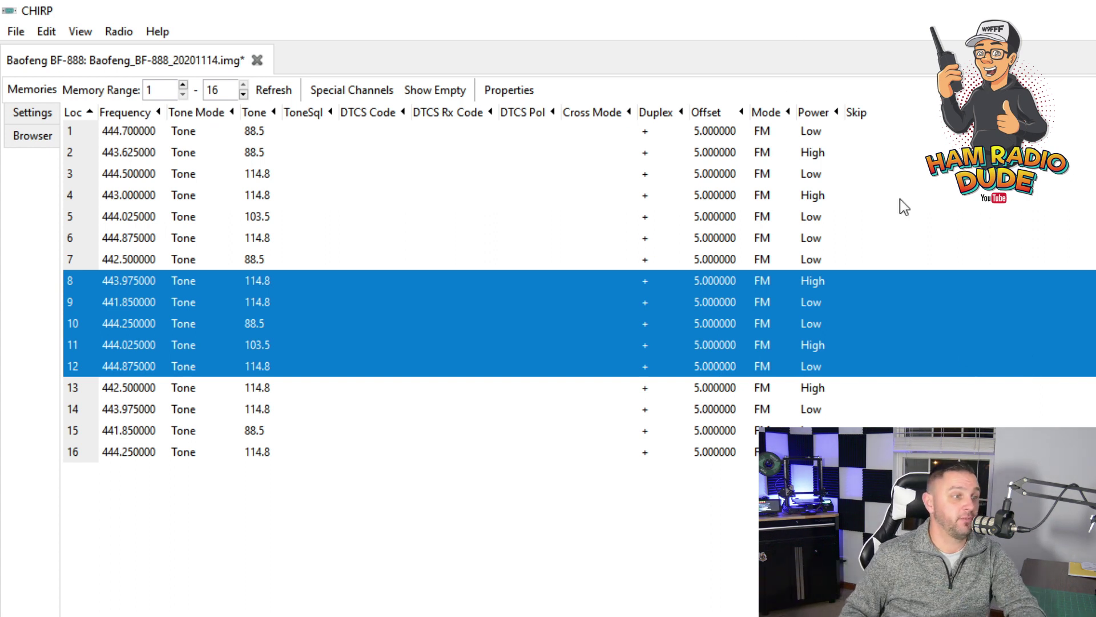
{"action": "left_click", "coordinate": [496, 91]}
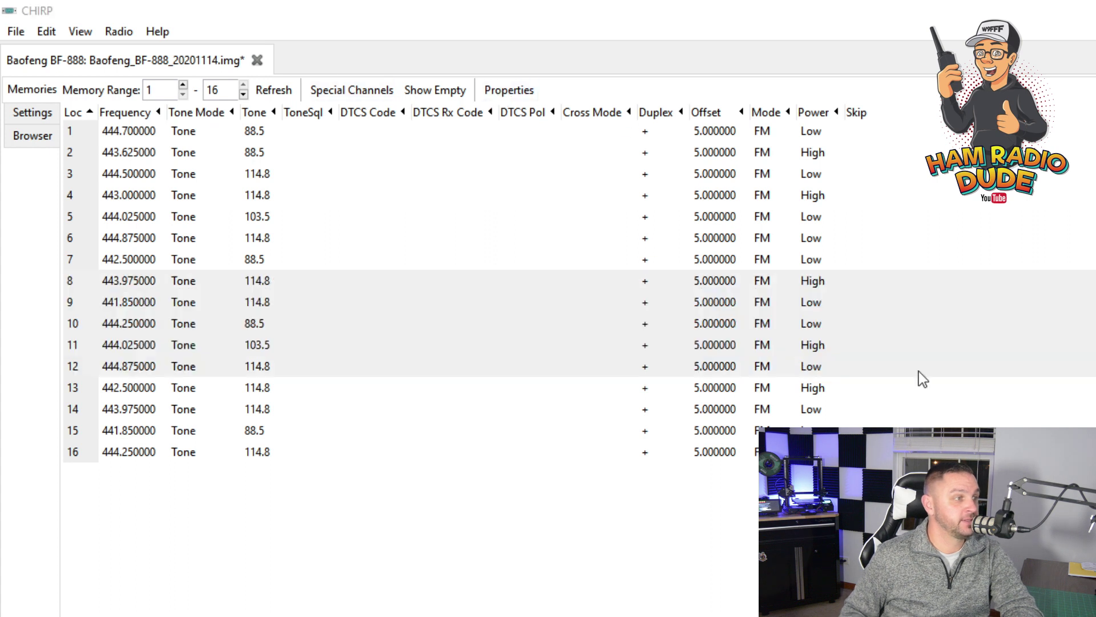
{"action": "left_click_drag", "start_coordinate": [264, 11], "coordinate": [213, 56]}
{"action": "left_click", "coordinate": [86, 415]}
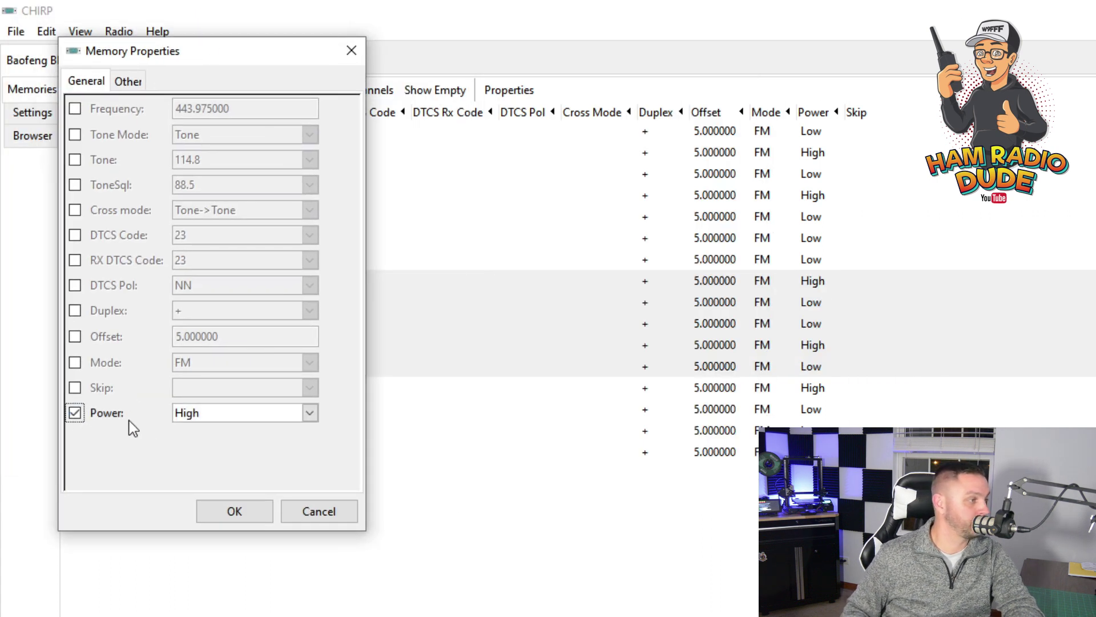
{"action": "left_click", "coordinate": [254, 510]}
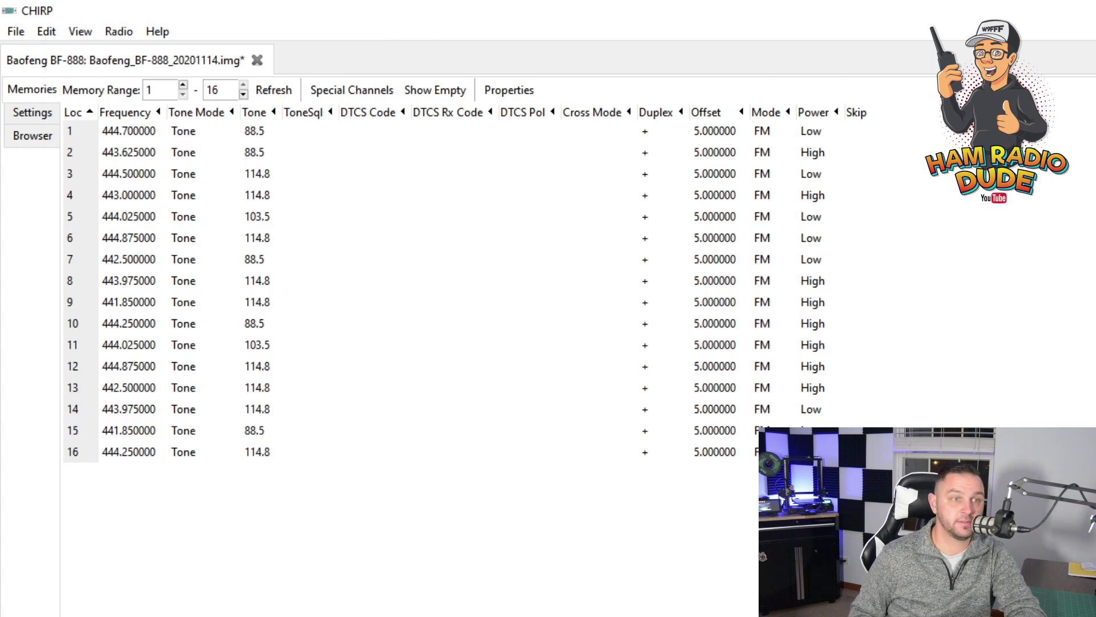
{"action": "left_click", "coordinate": [813, 112]}
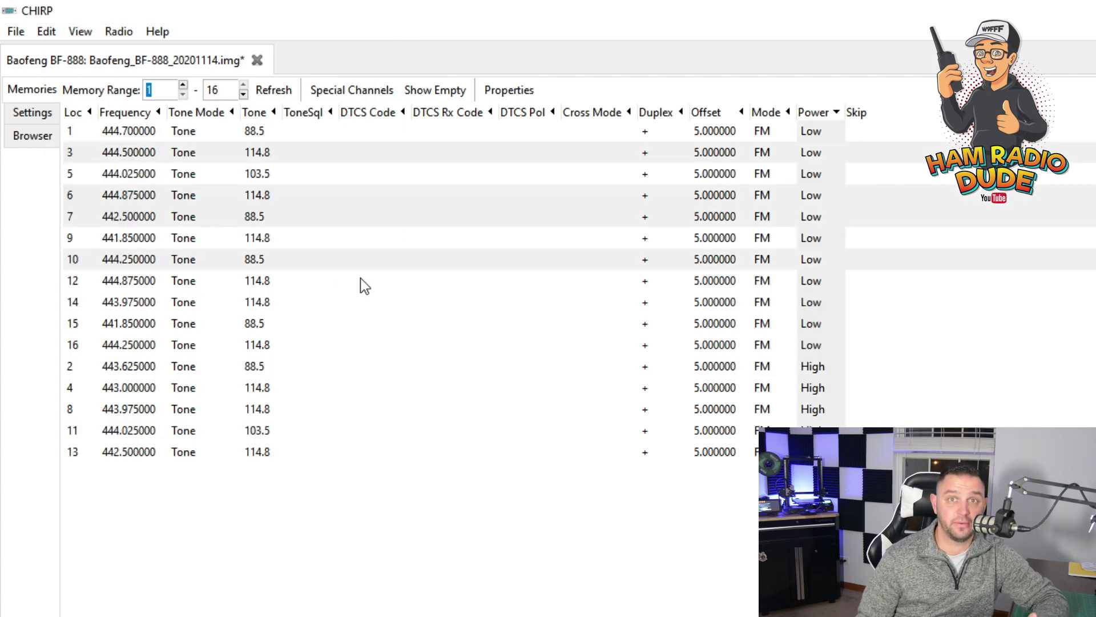